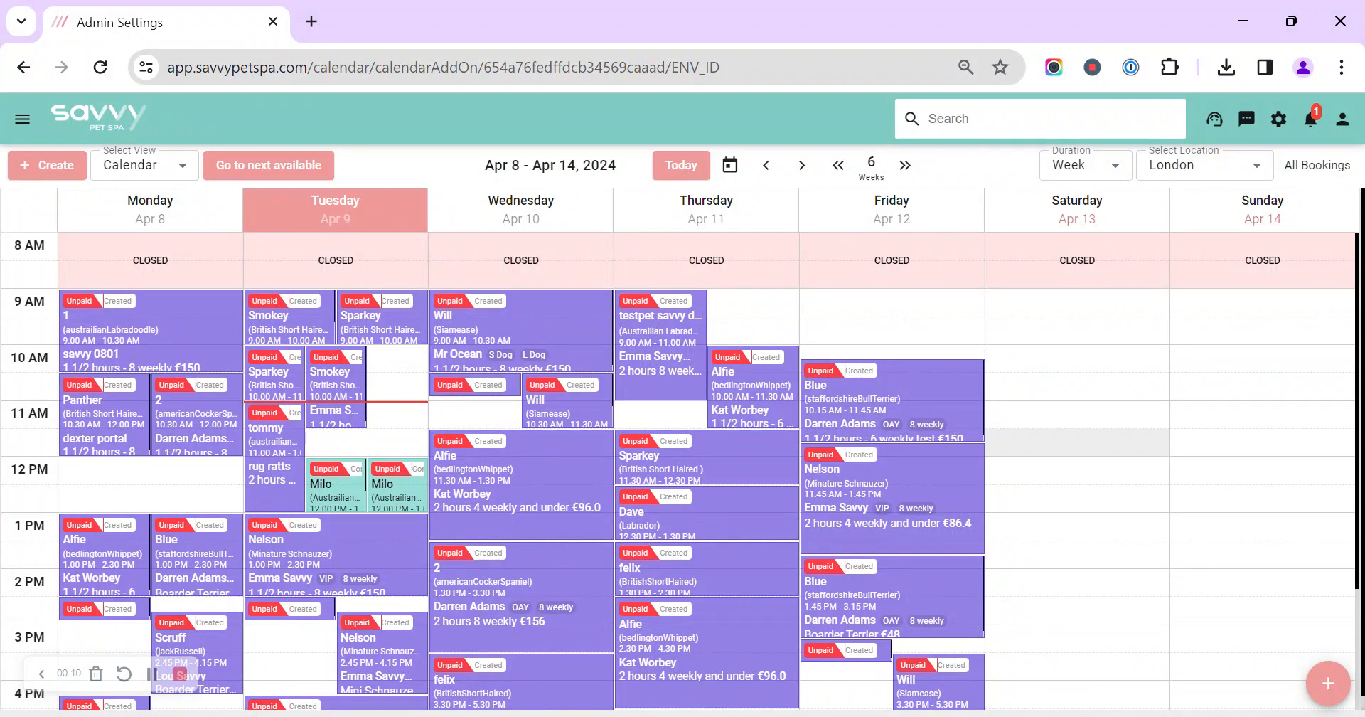
Show the Email Accounts list under Admin Settings > Messaging, currently reporting no account.
{"action": "left_click", "coordinate": [1279, 119]}
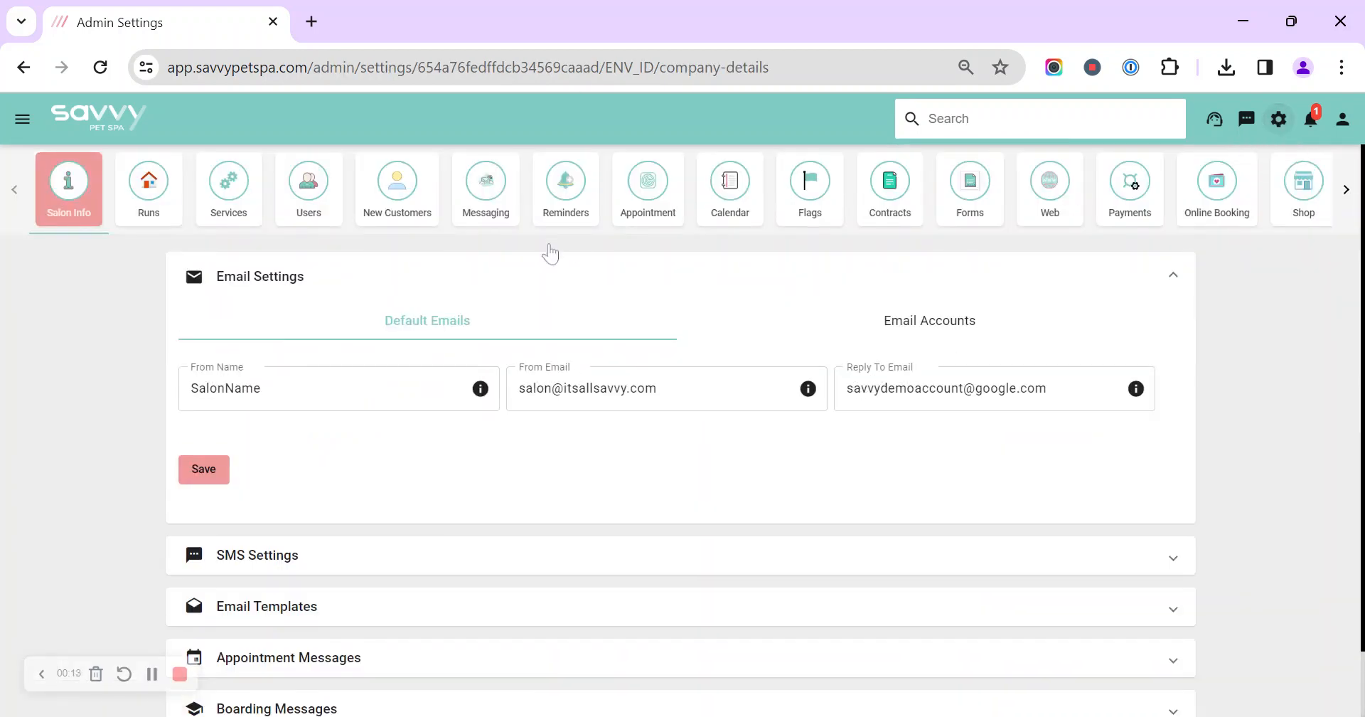
{"action": "left_click", "coordinate": [494, 216]}
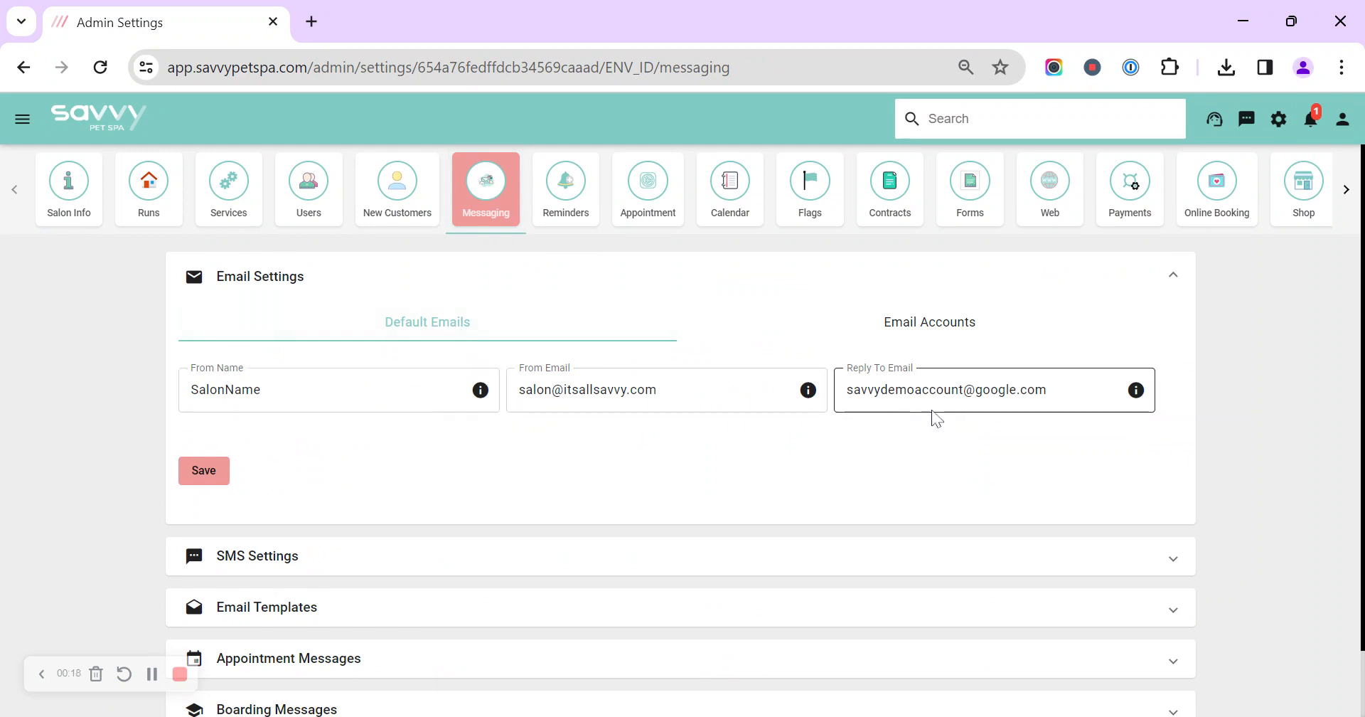
{"action": "mouse_move", "coordinate": [807, 388]}
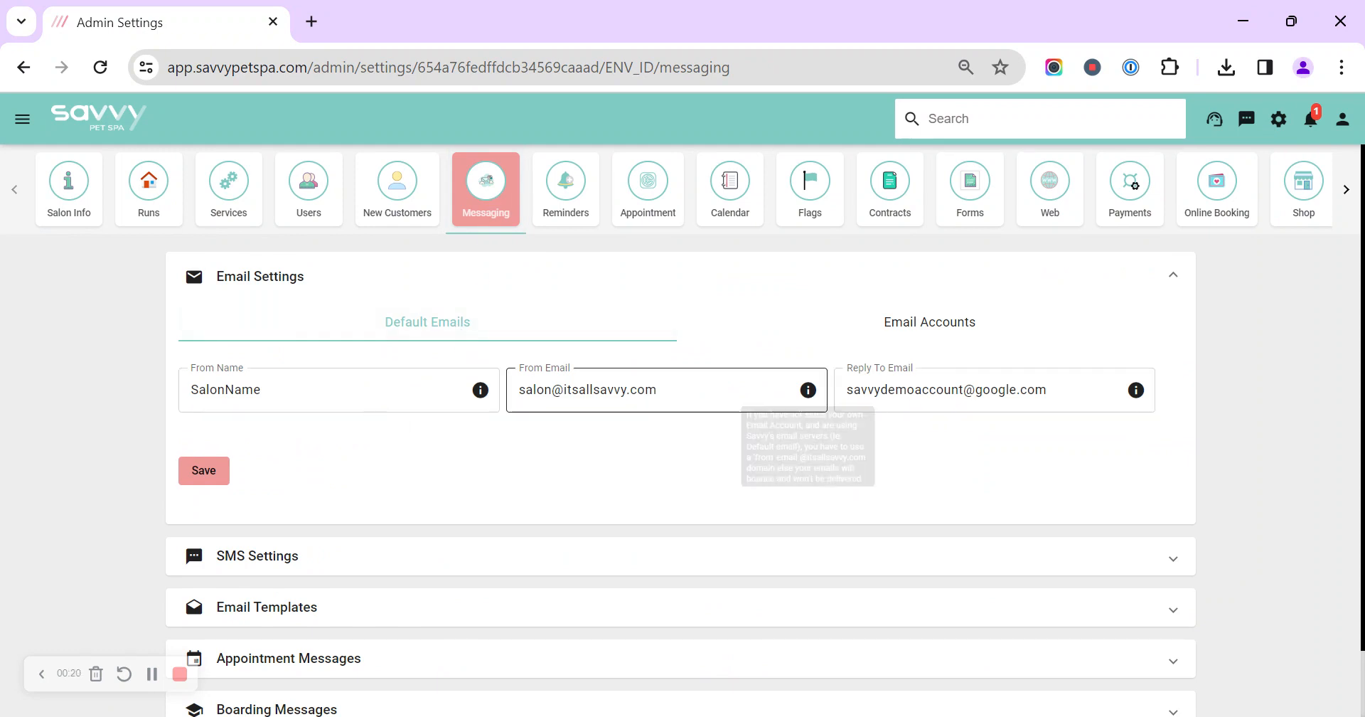
{"action": "left_click", "coordinate": [929, 324]}
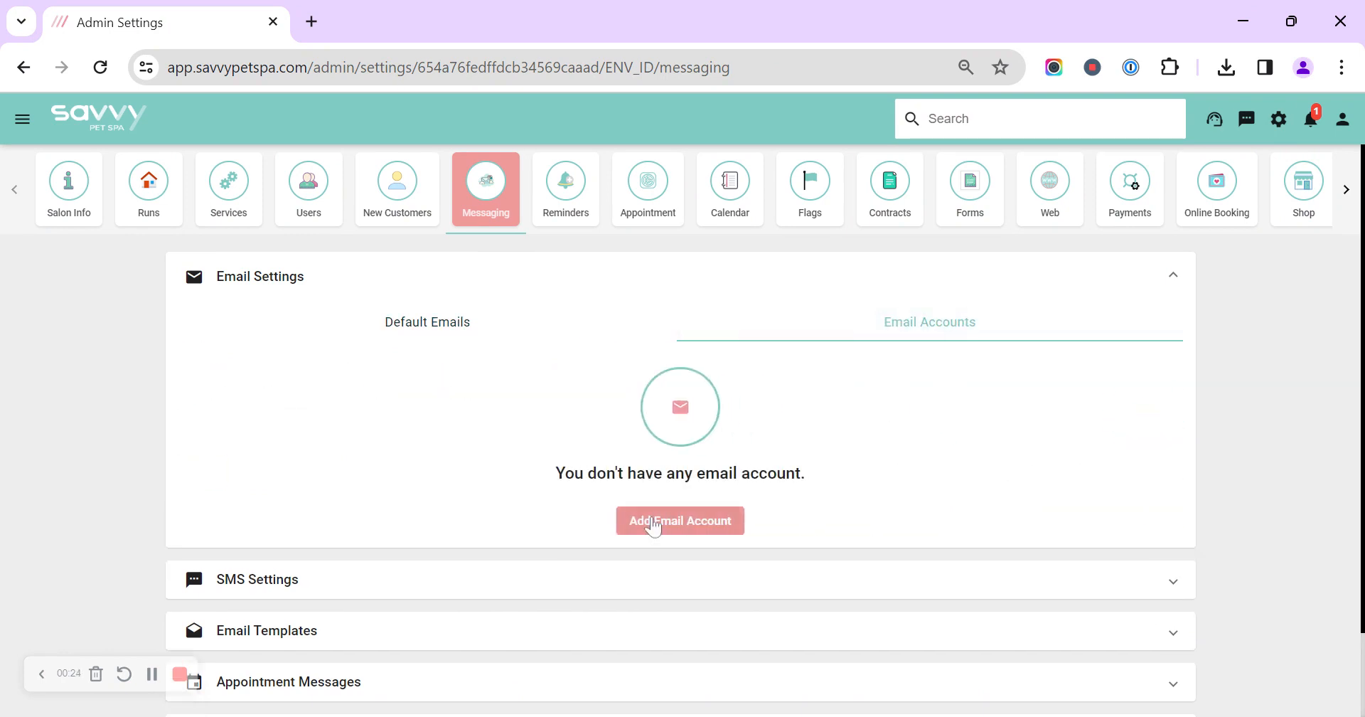
Add a new email account and choose SMTP as its account type.
{"action": "left_click", "coordinate": [653, 527]}
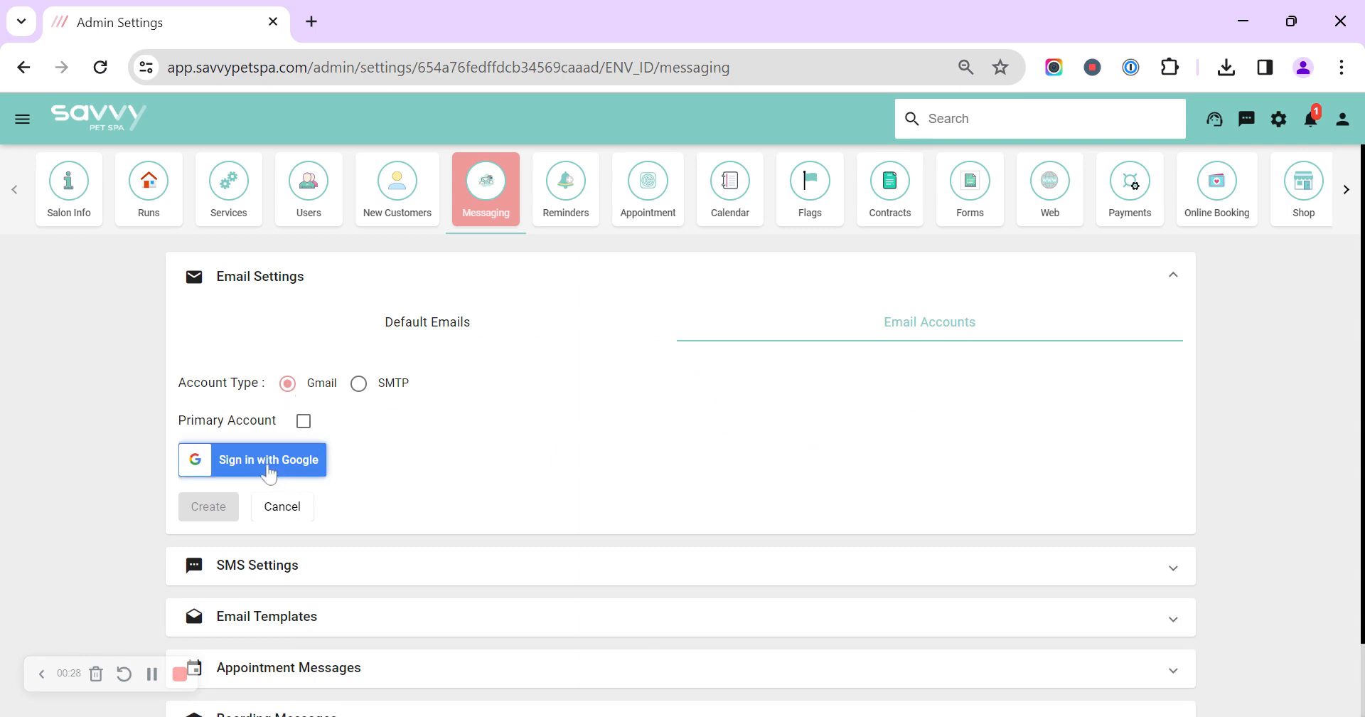
{"action": "left_click", "coordinate": [360, 385]}
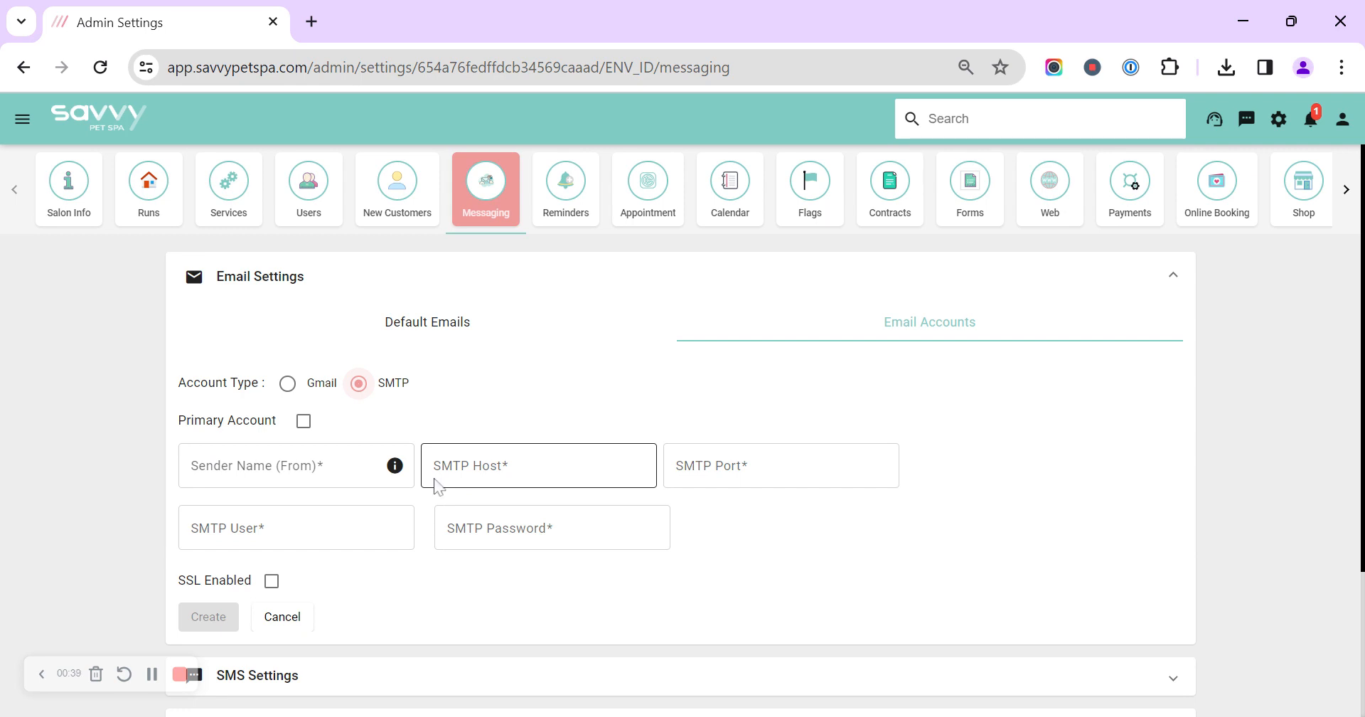
Tick Primary Account on the SMTP form and move to the sender name field.
{"action": "left_click", "coordinate": [305, 422]}
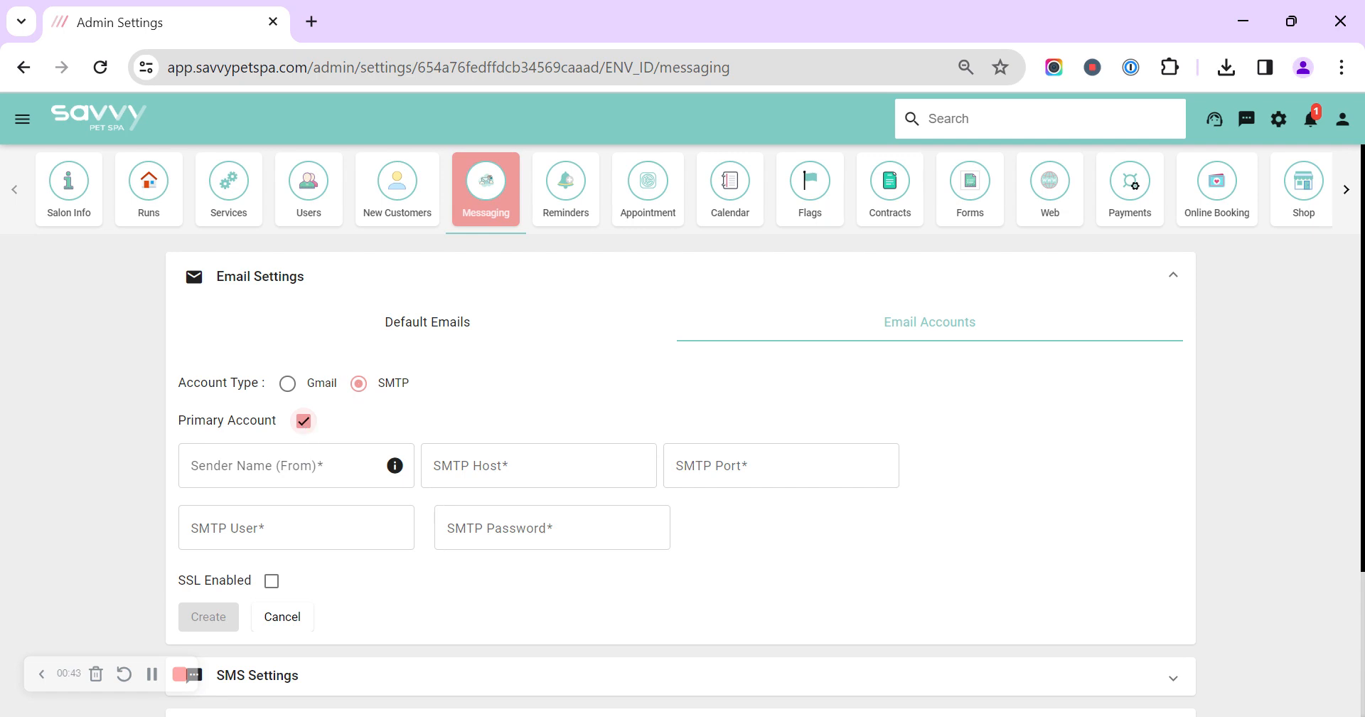
{"action": "left_click", "coordinate": [320, 465]}
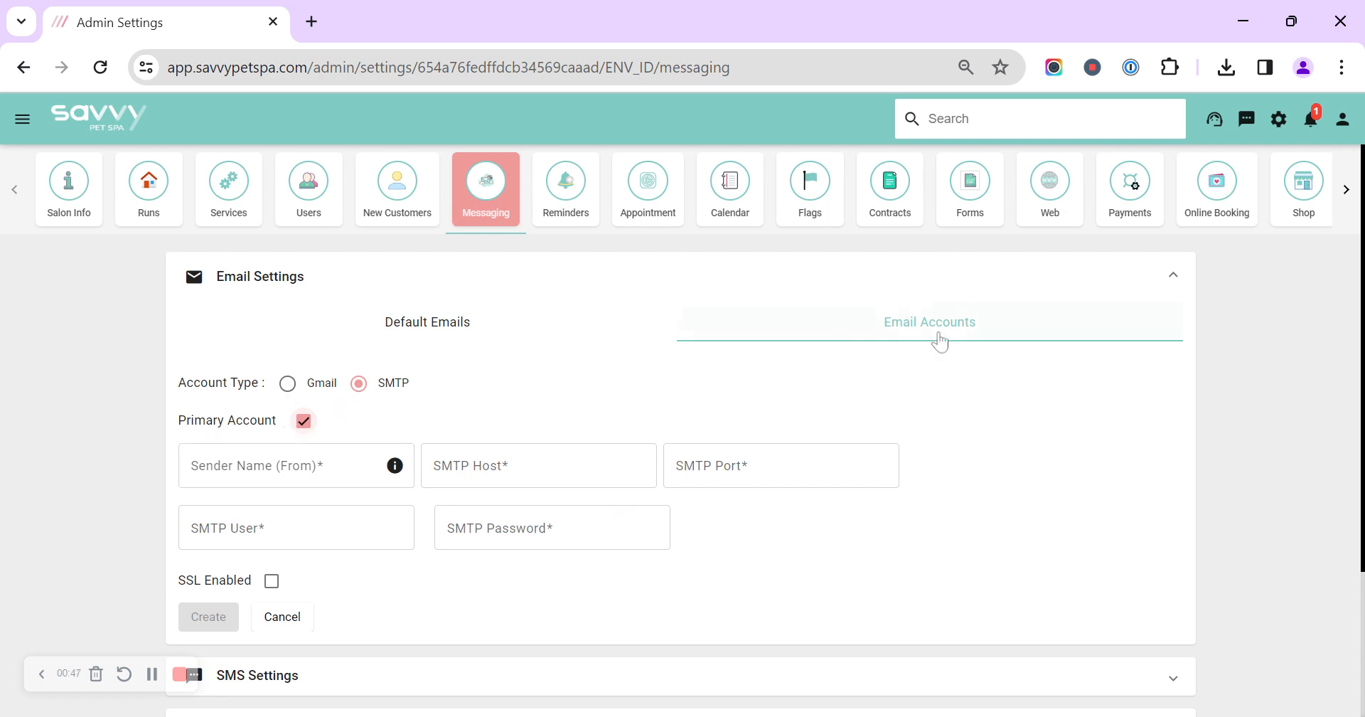